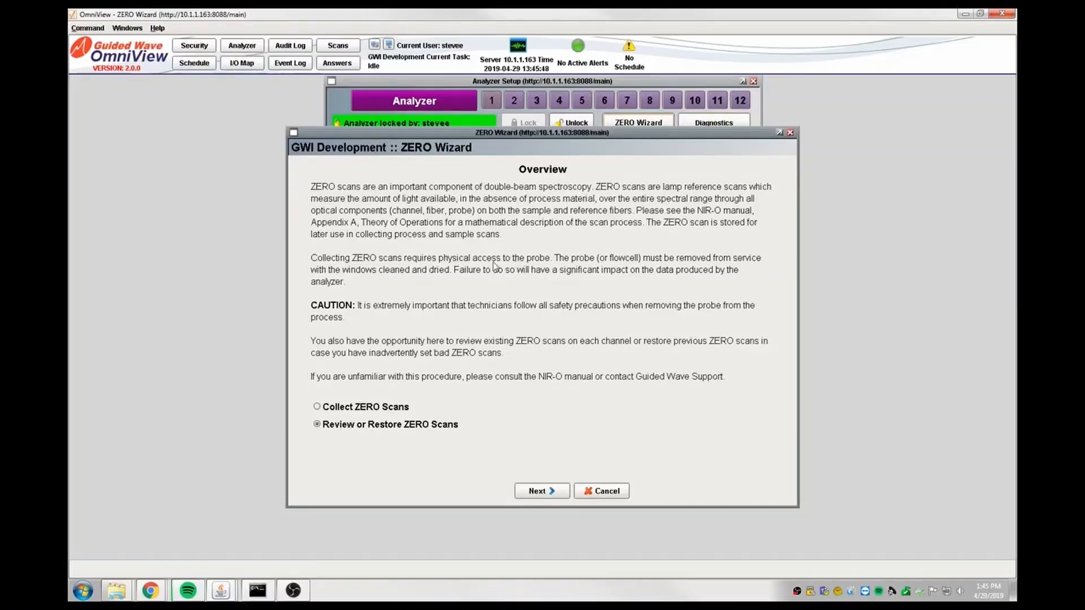
Step: Choose to collect ZERO scans rather than review or restore them, and proceed to the validation options
click(387, 407)
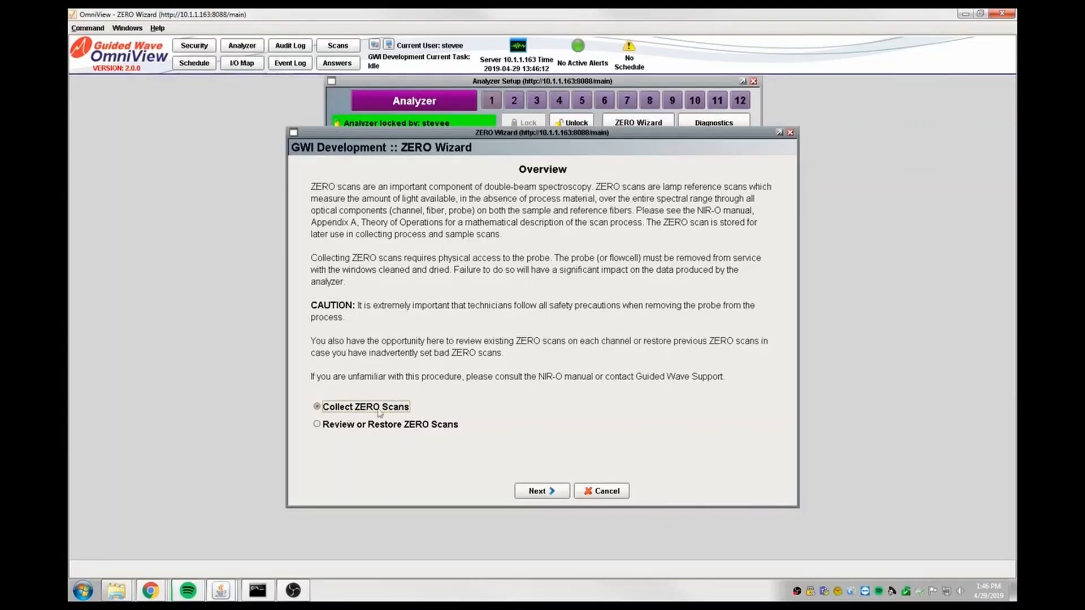
click(318, 425)
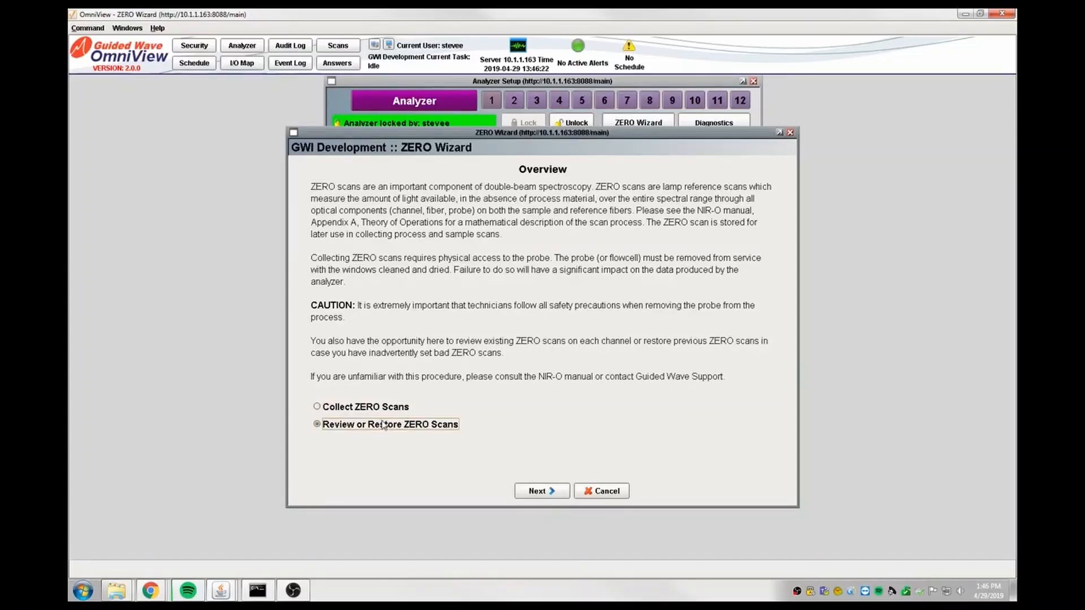
click(318, 407)
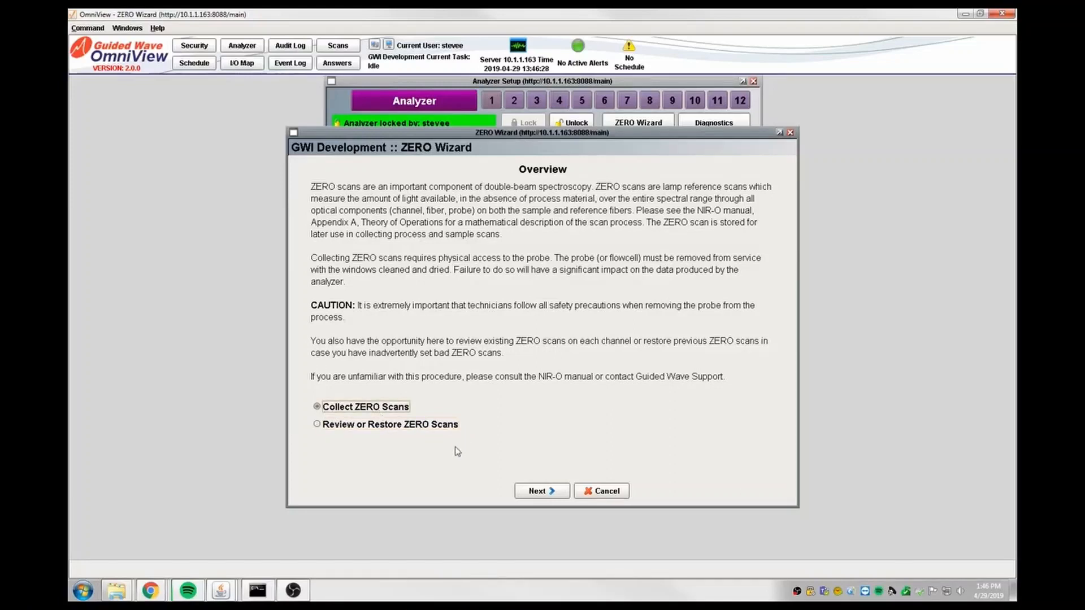
click(544, 492)
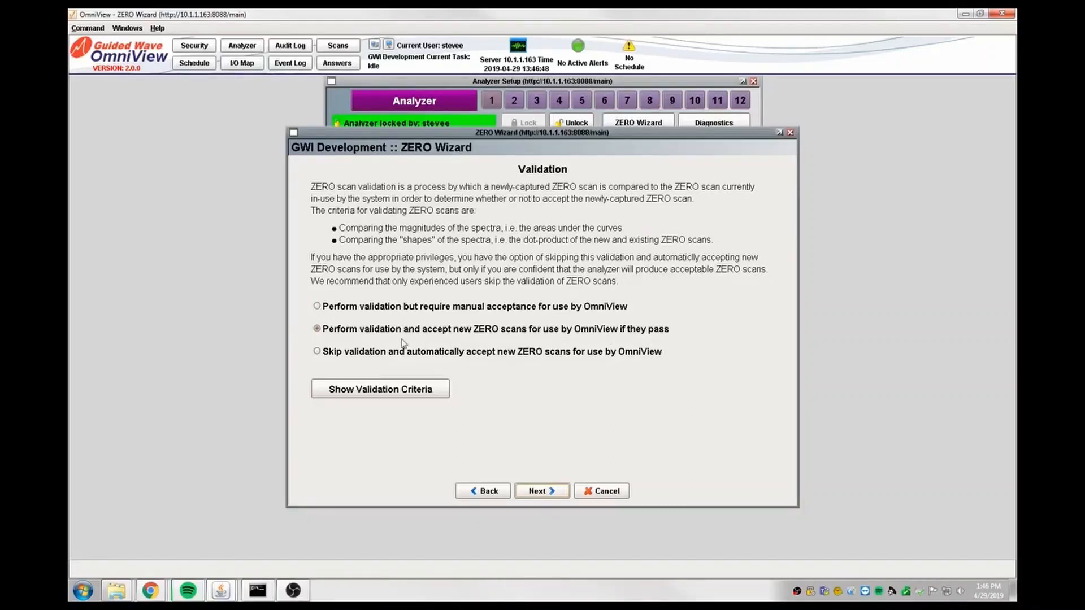
Step: Inspect the magnitude and shape validation criteria, and choose to perform validation and accept new ZERO scans if they pass
click(318, 308)
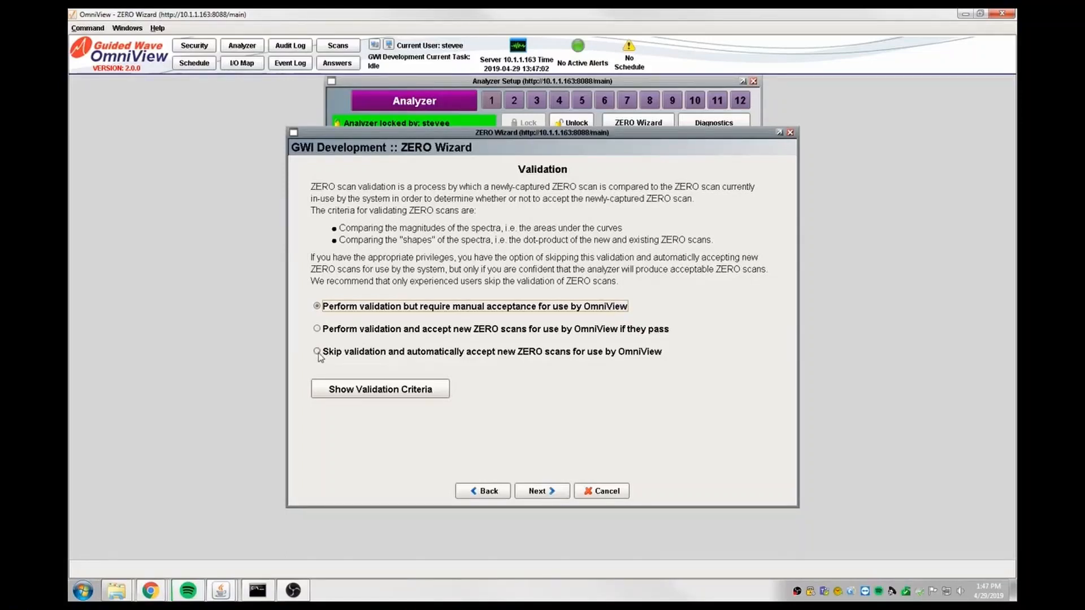
click(378, 394)
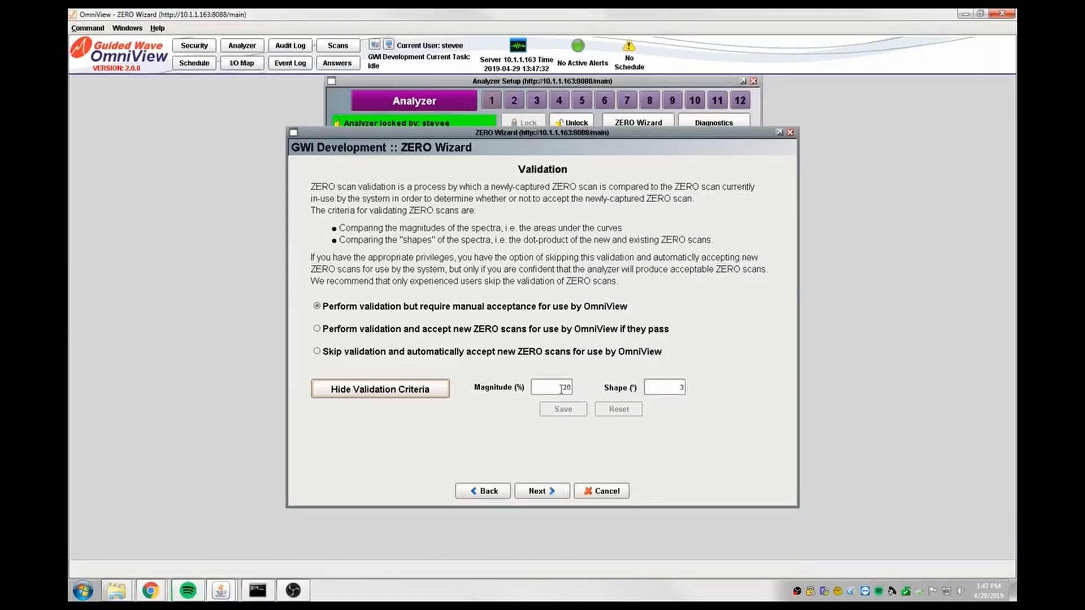
drag(563, 387, 577, 392)
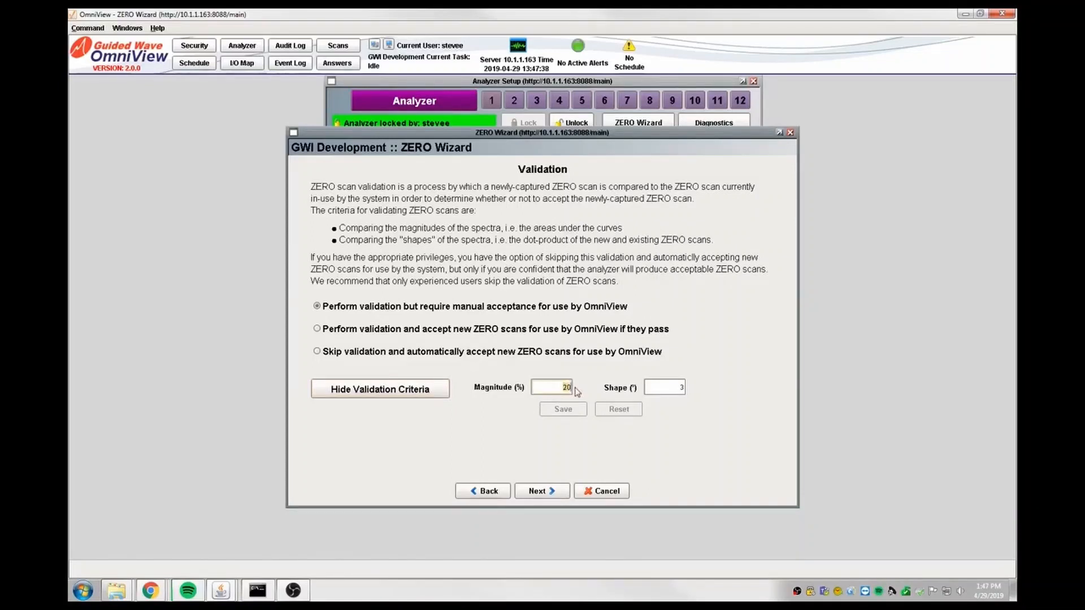
drag(673, 387, 693, 392)
click(380, 389)
click(317, 329)
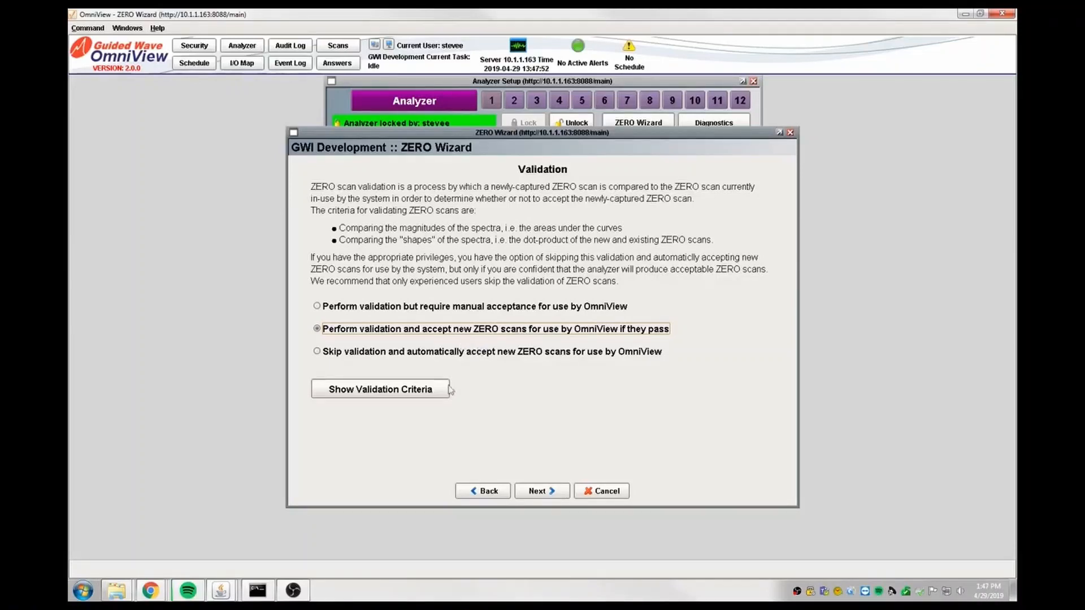
click(540, 494)
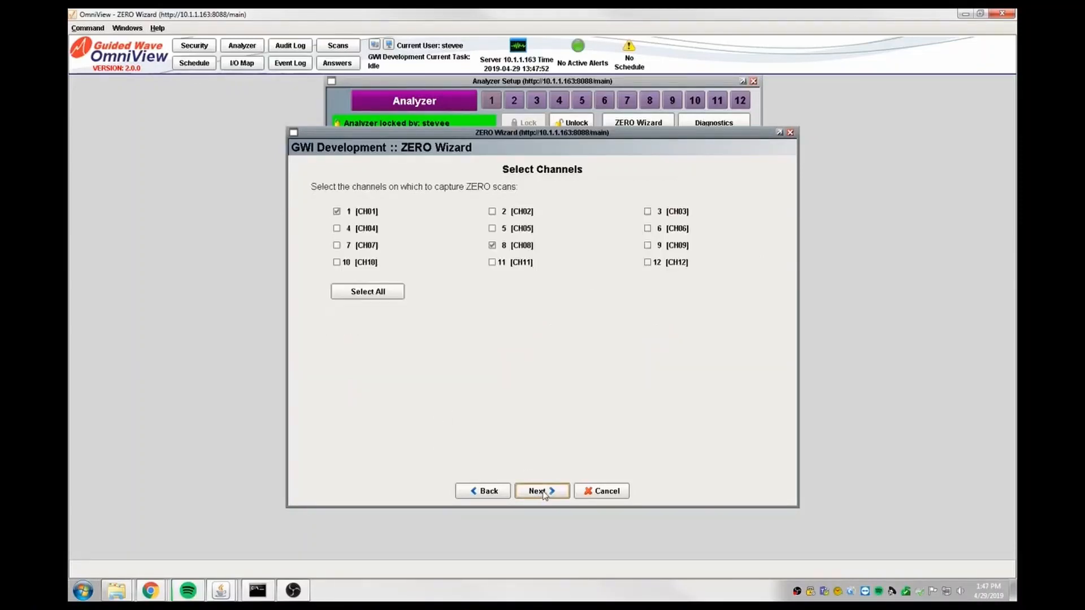
Step: Select only channels 1 and 8 for capture and start collecting the ZERO scans
click(357, 292)
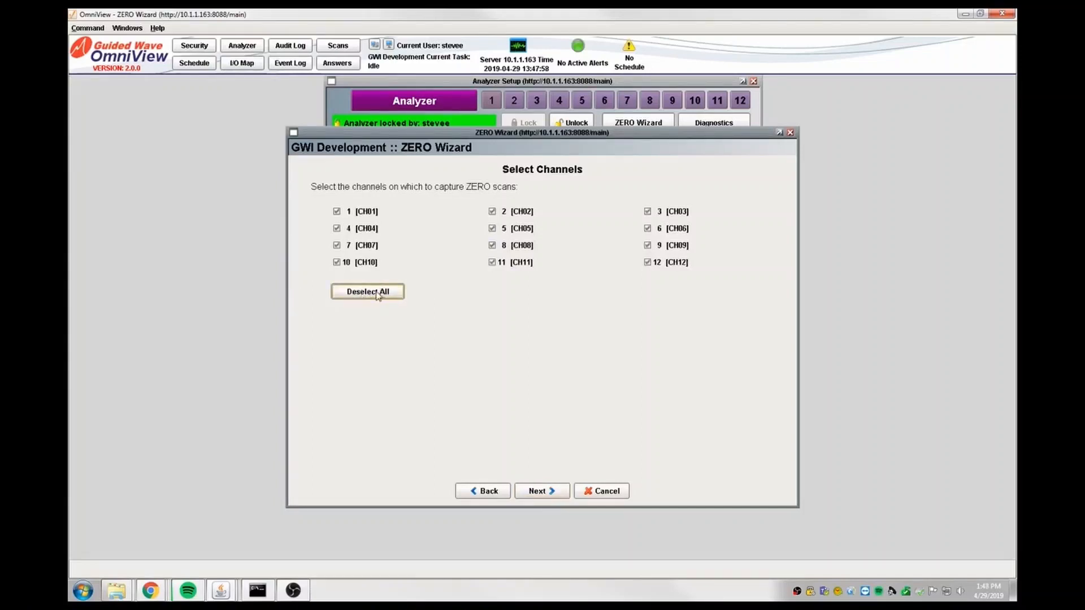
click(383, 295)
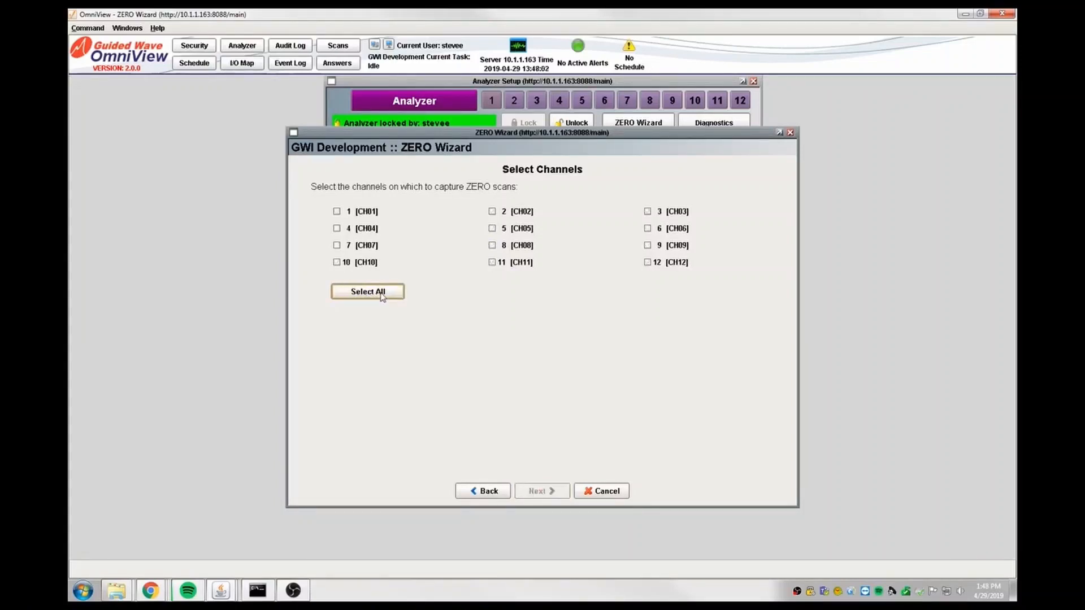
click(336, 211)
click(492, 245)
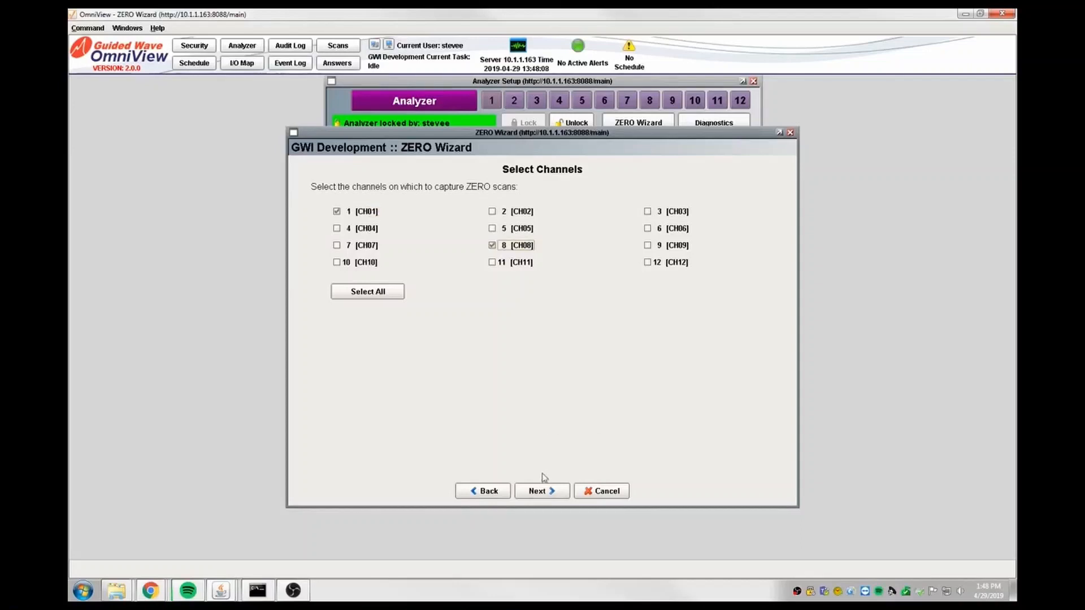
click(542, 496)
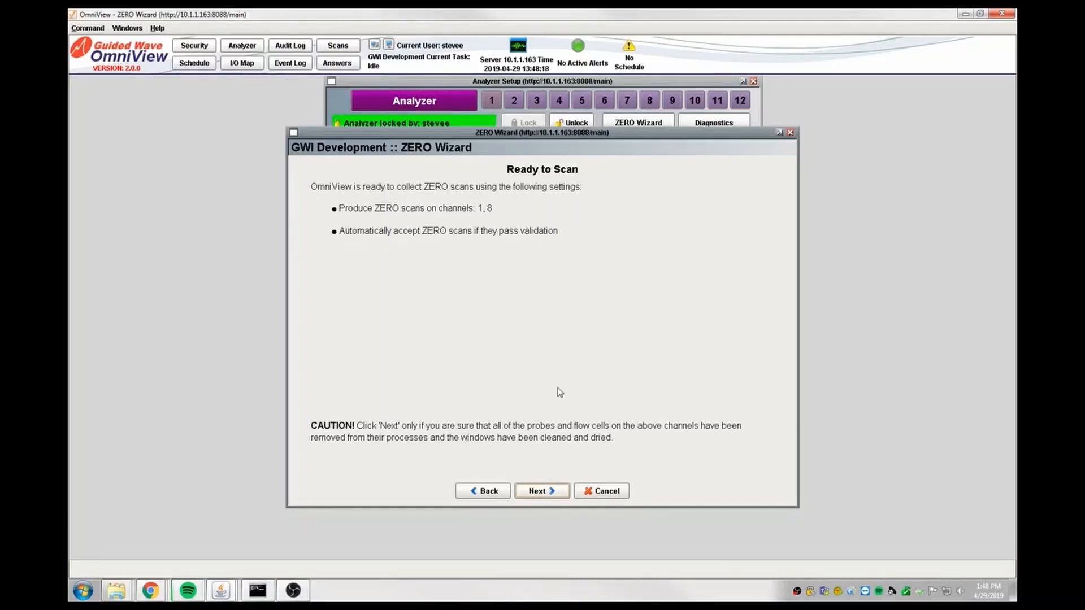
click(552, 489)
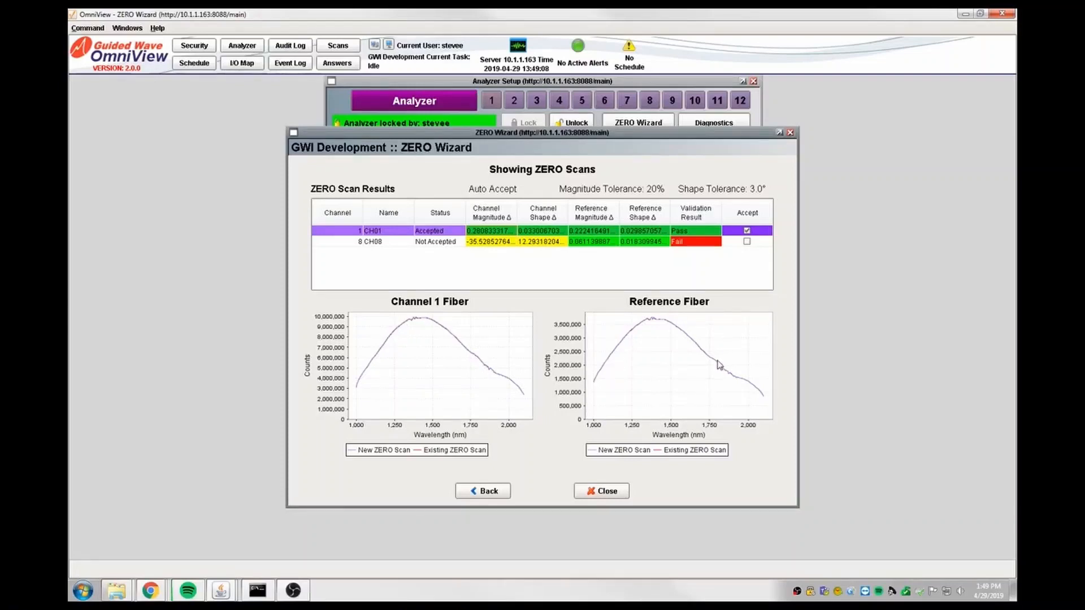
Step: Inspect channel 8's new ZERO scan, leave it unaccepted, and close the results with that scan deleted
click(436, 244)
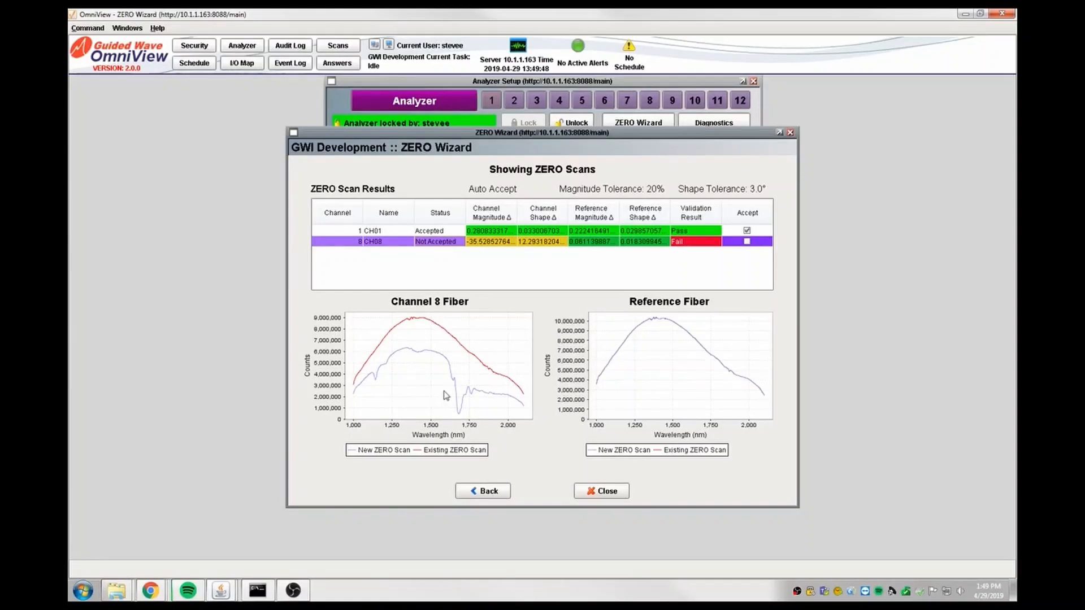
click(747, 242)
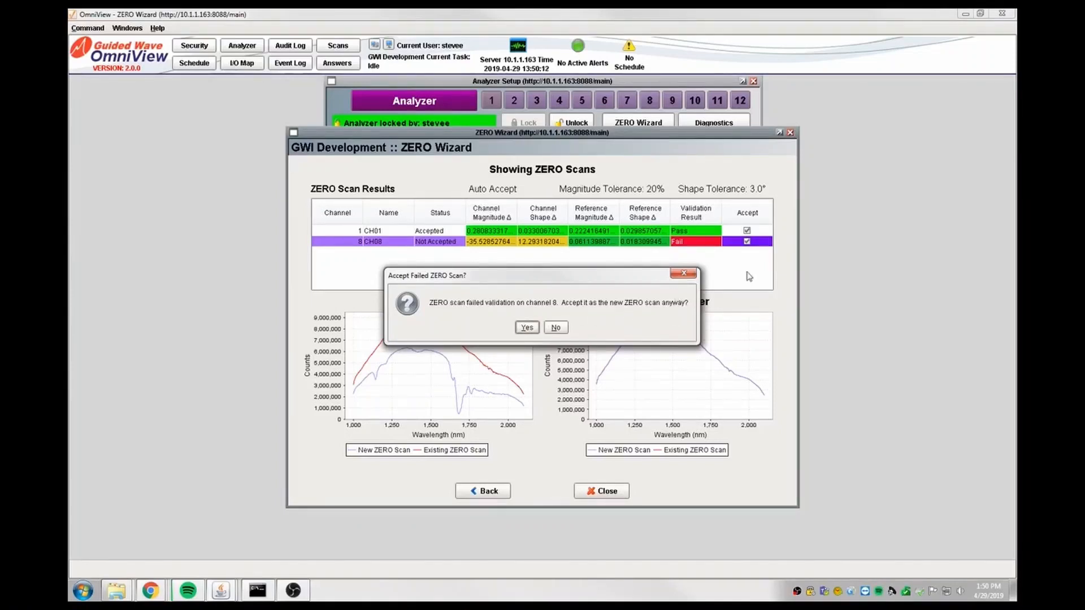
click(555, 328)
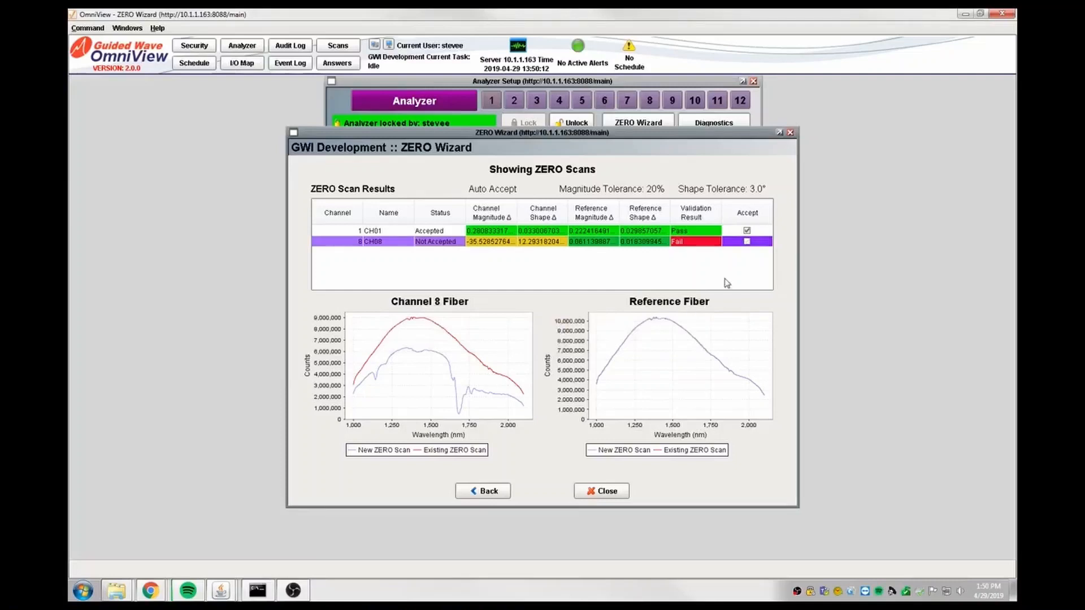
click(605, 493)
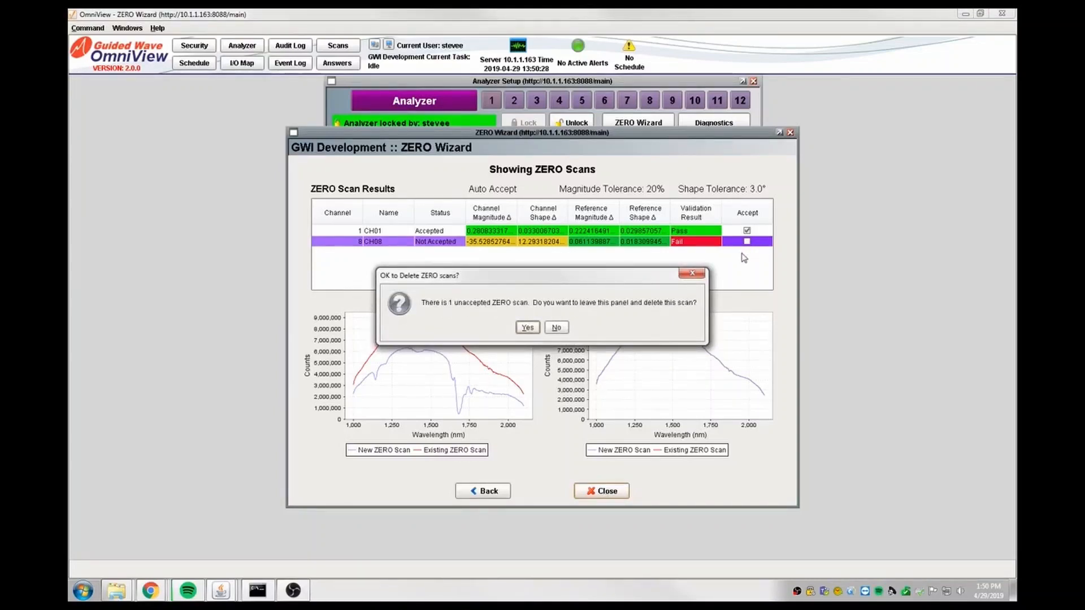
click(526, 328)
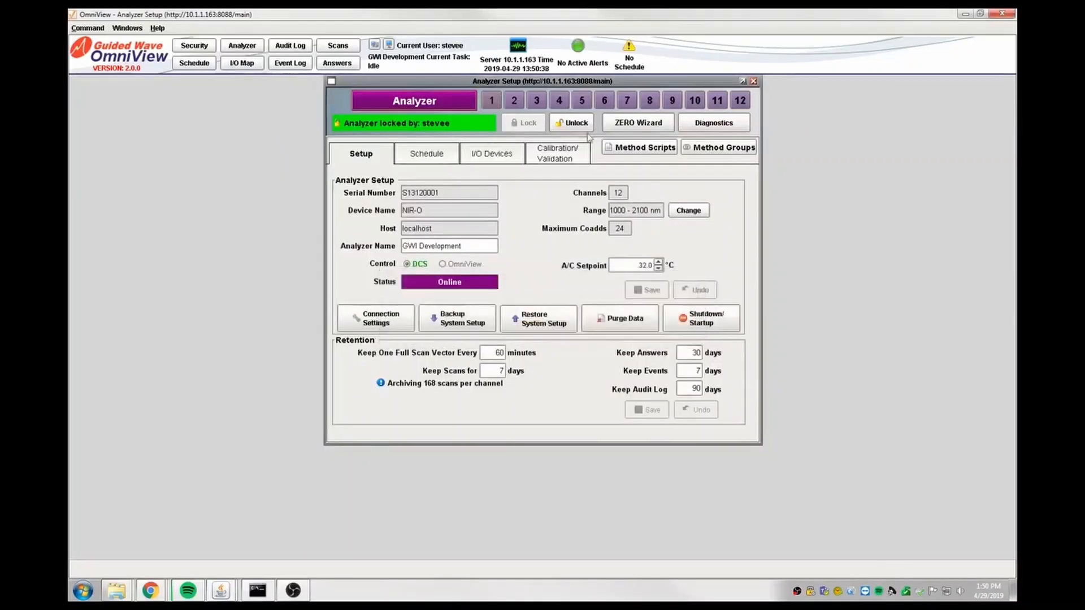
Step: Reopen the ZERO Wizard in review or restore mode and list the ZERO scans for channel 1
click(635, 124)
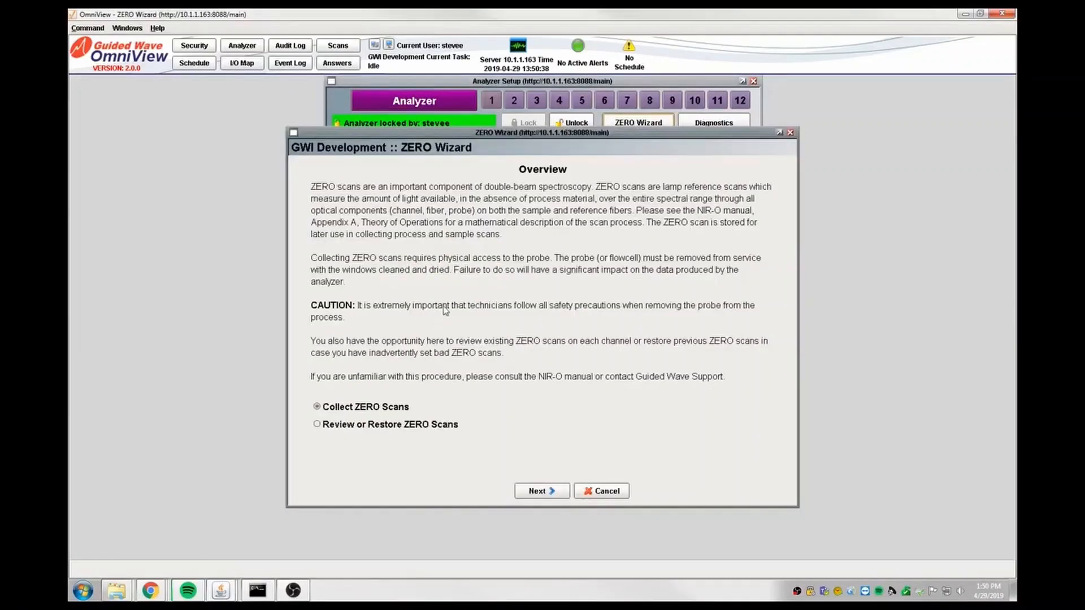
click(317, 424)
click(544, 491)
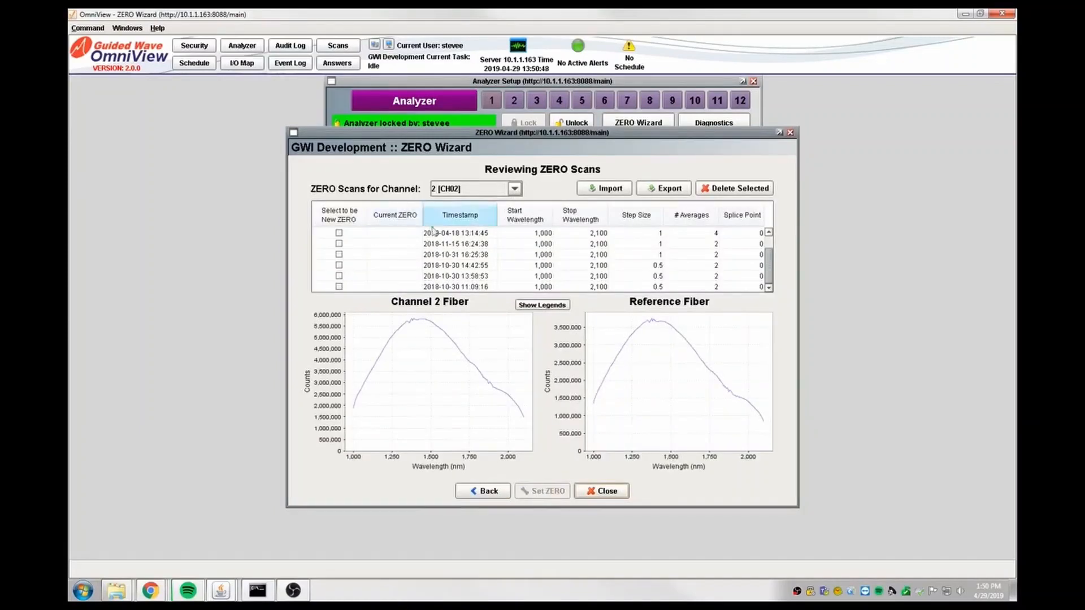
click(515, 189)
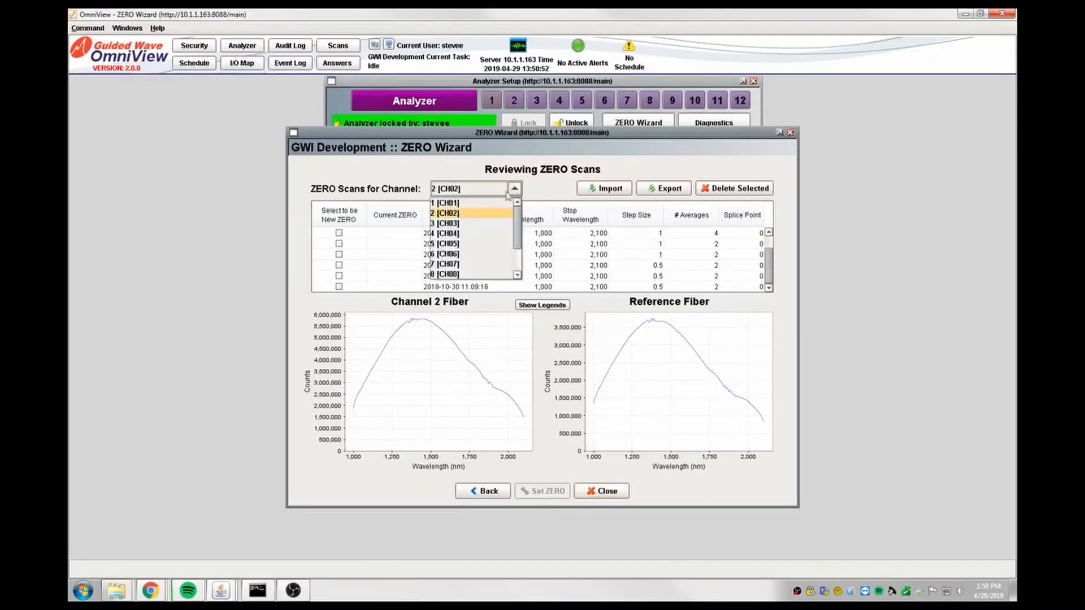
click(451, 204)
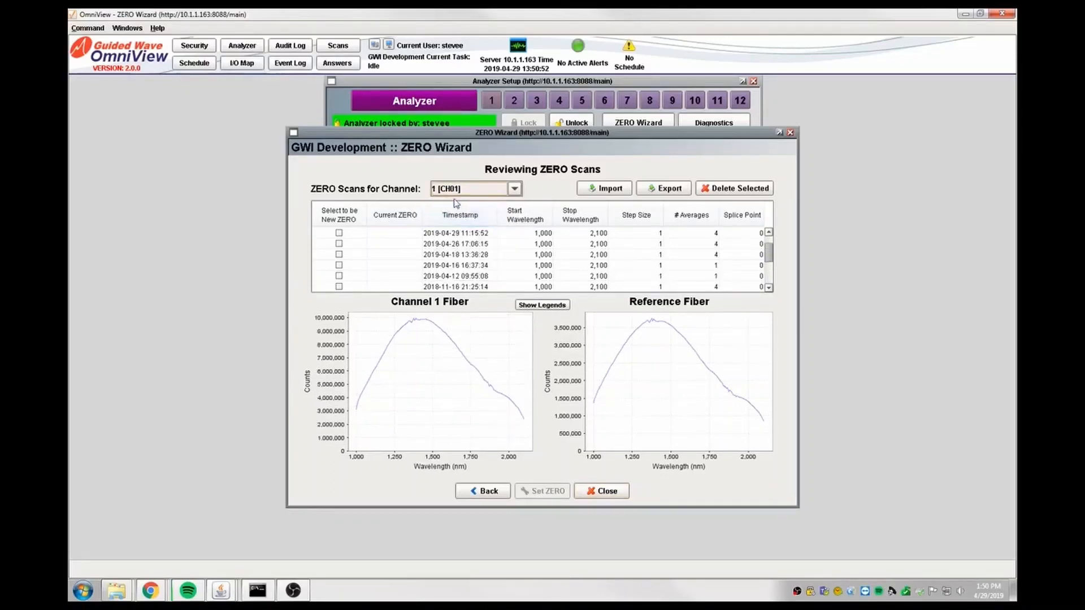
click(459, 234)
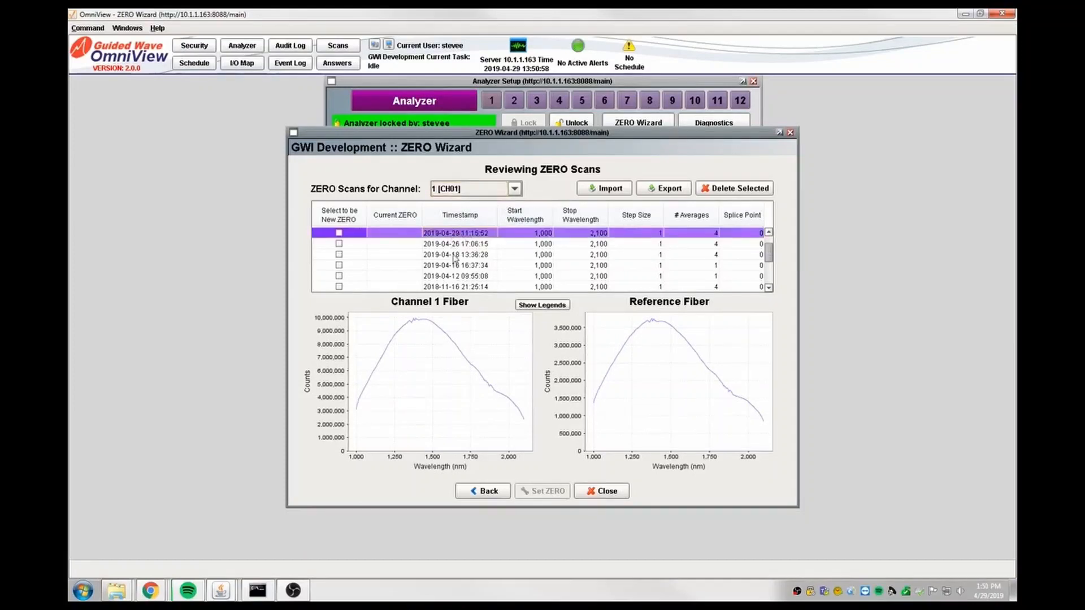
shift+click(452, 244)
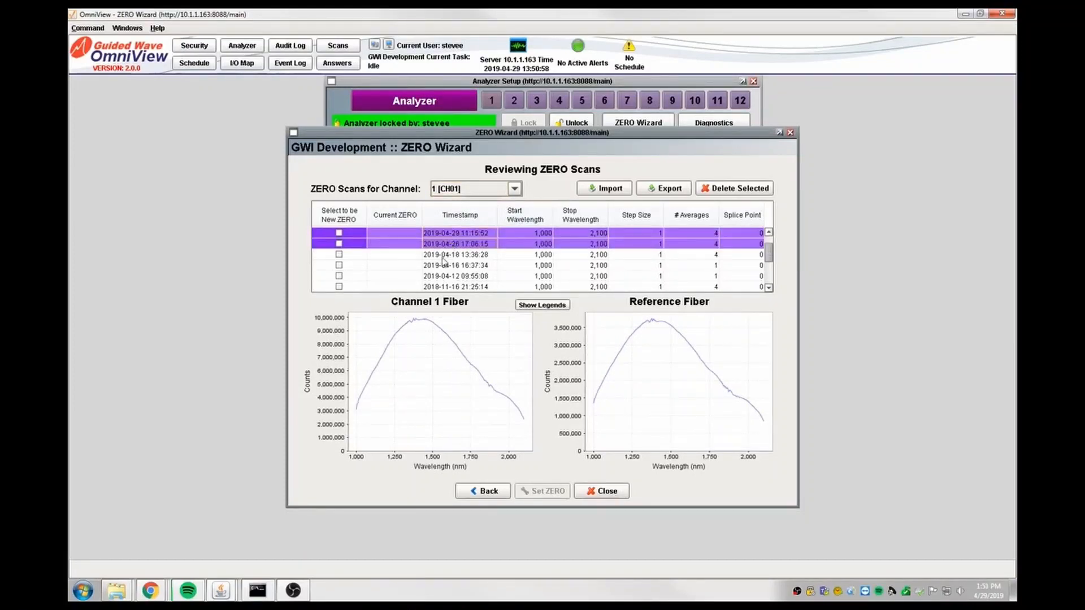
shift+click(444, 256)
shift+click(444, 266)
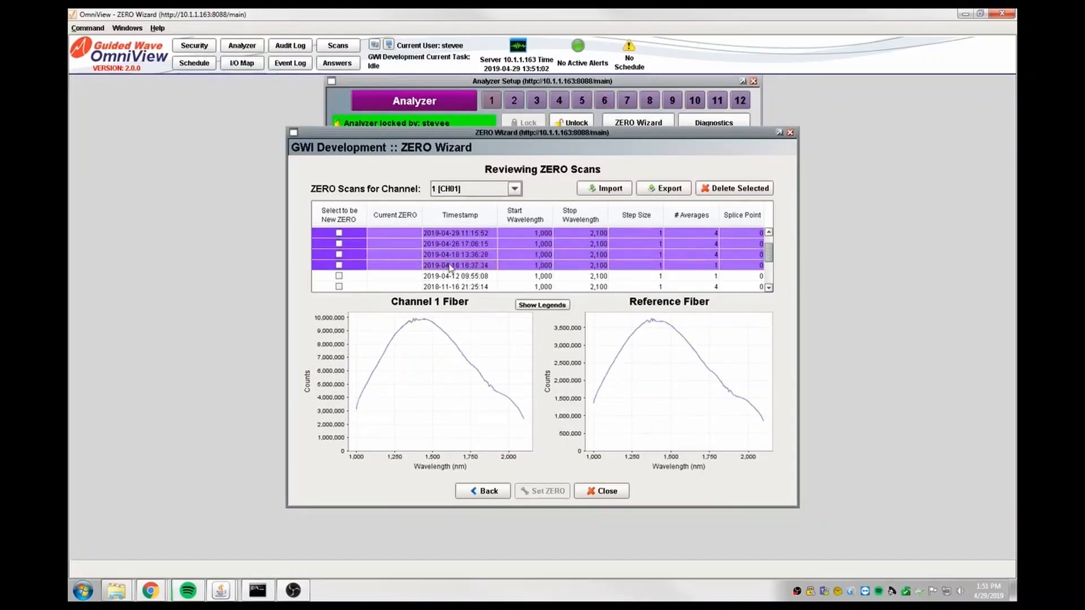
shift+click(449, 277)
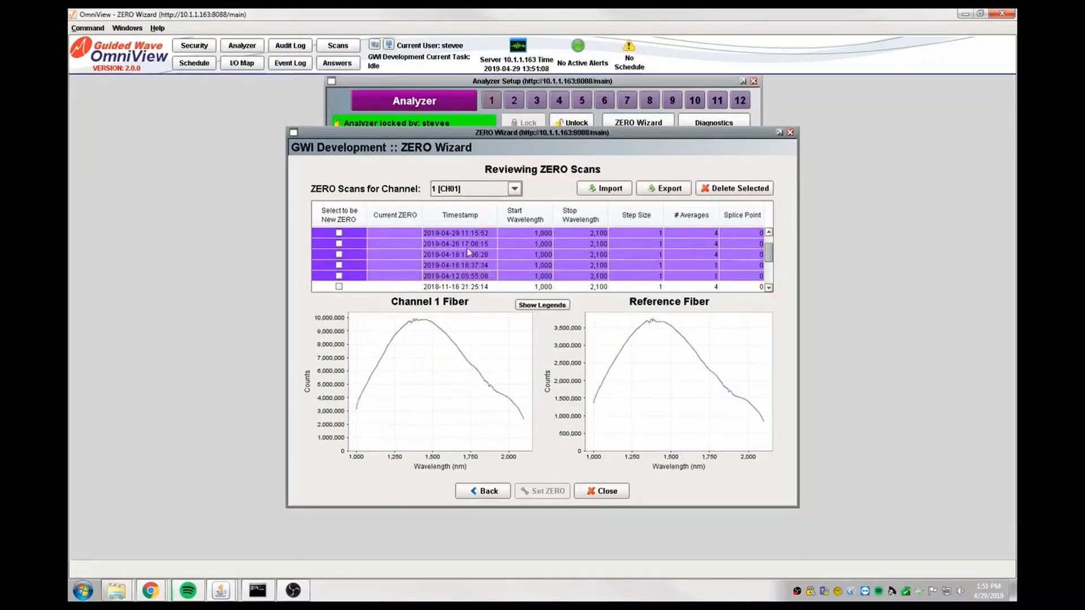
click(514, 190)
click(448, 274)
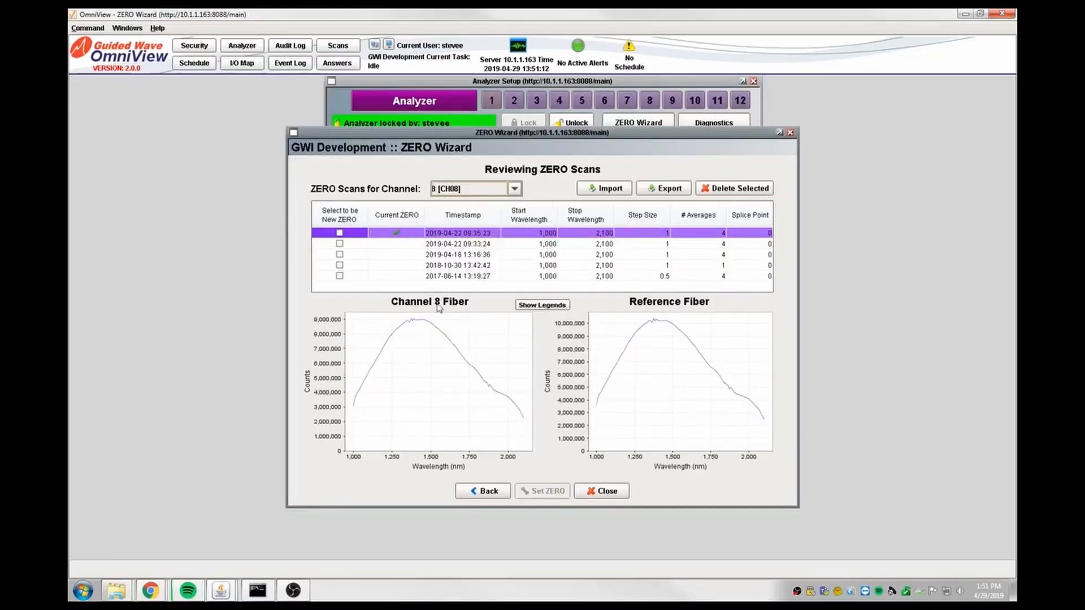
ctrl+click(402, 244)
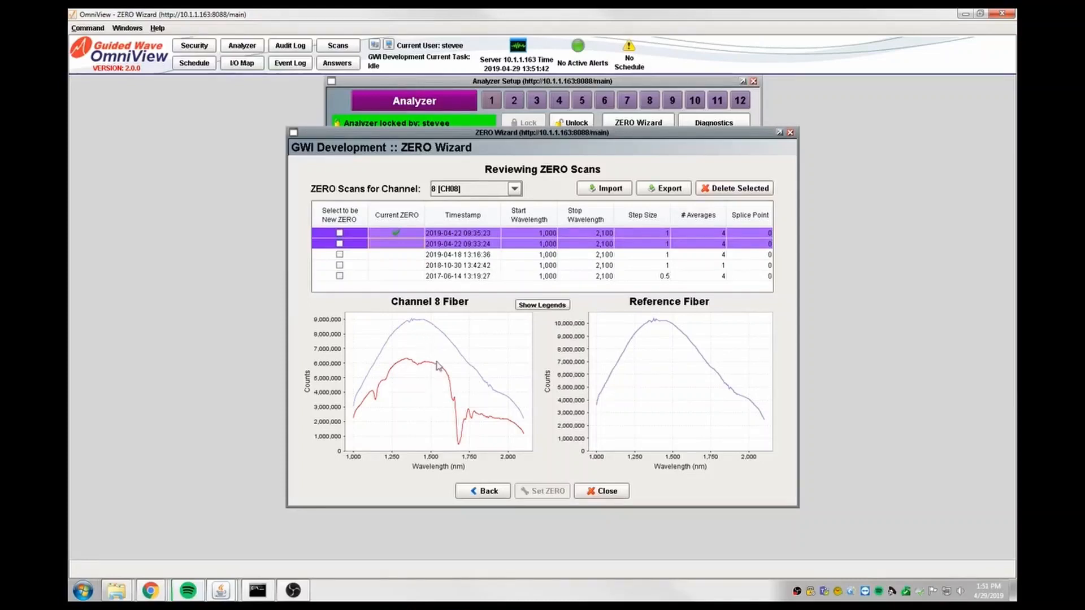
click(455, 246)
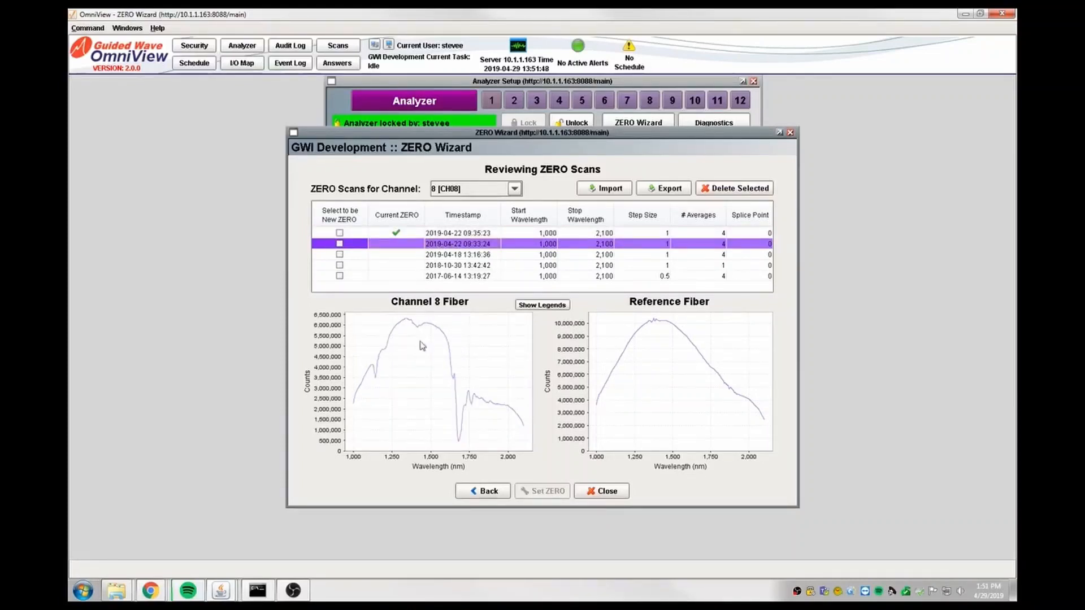
click(730, 191)
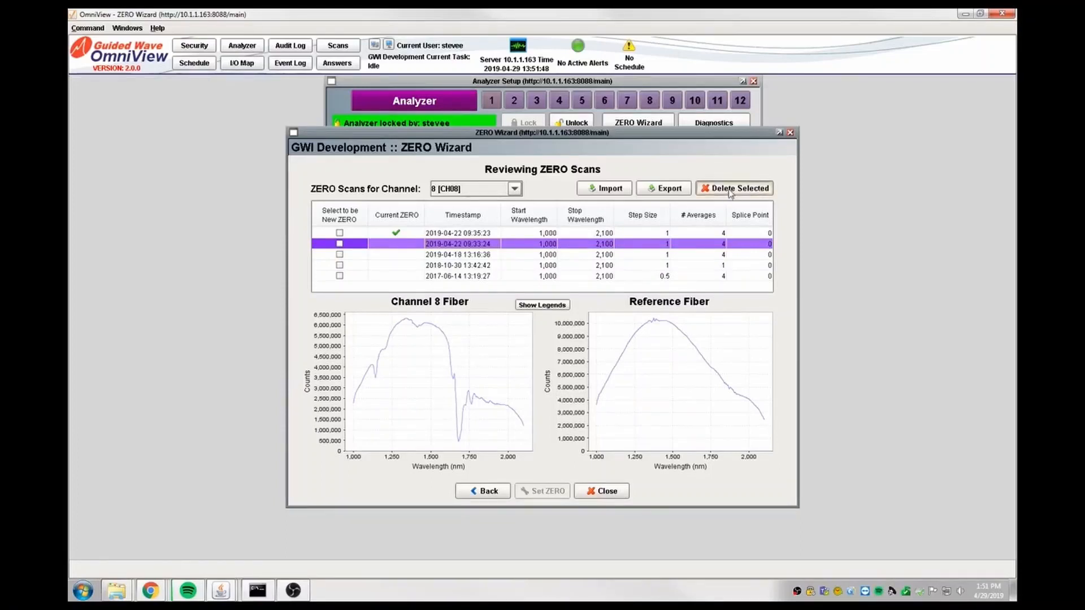
click(526, 330)
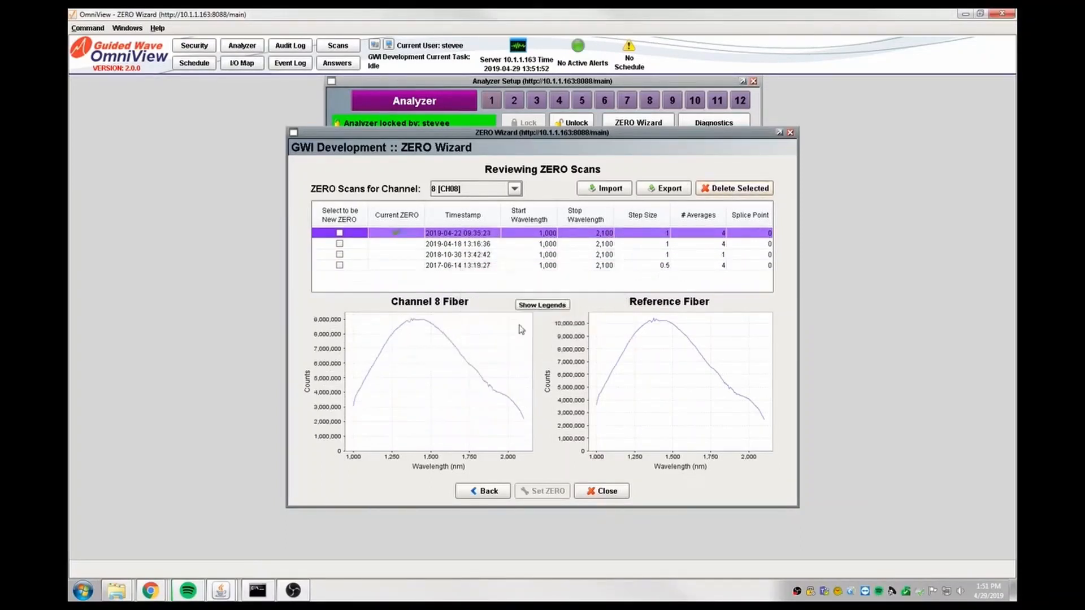